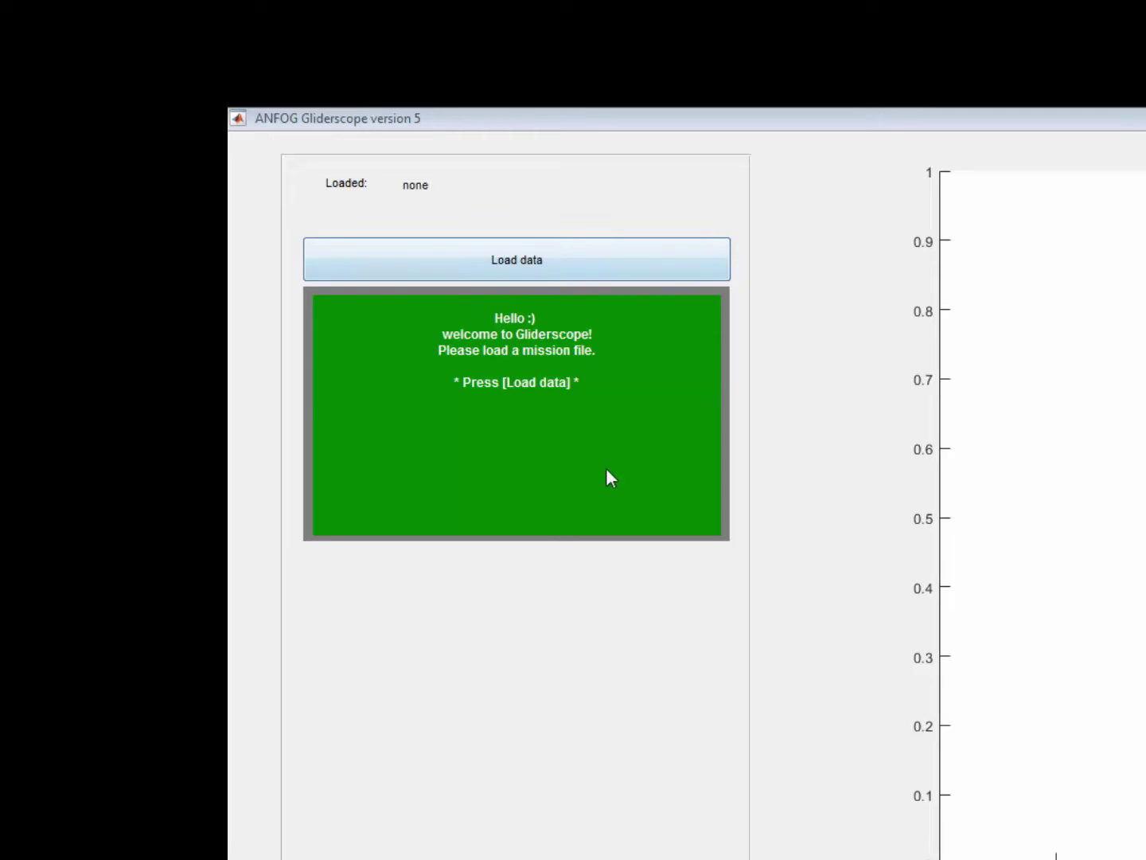
Step: Load the mission data file SampleData.nc from the Desktop
{"action": "left_click", "coordinate": [601, 268]}
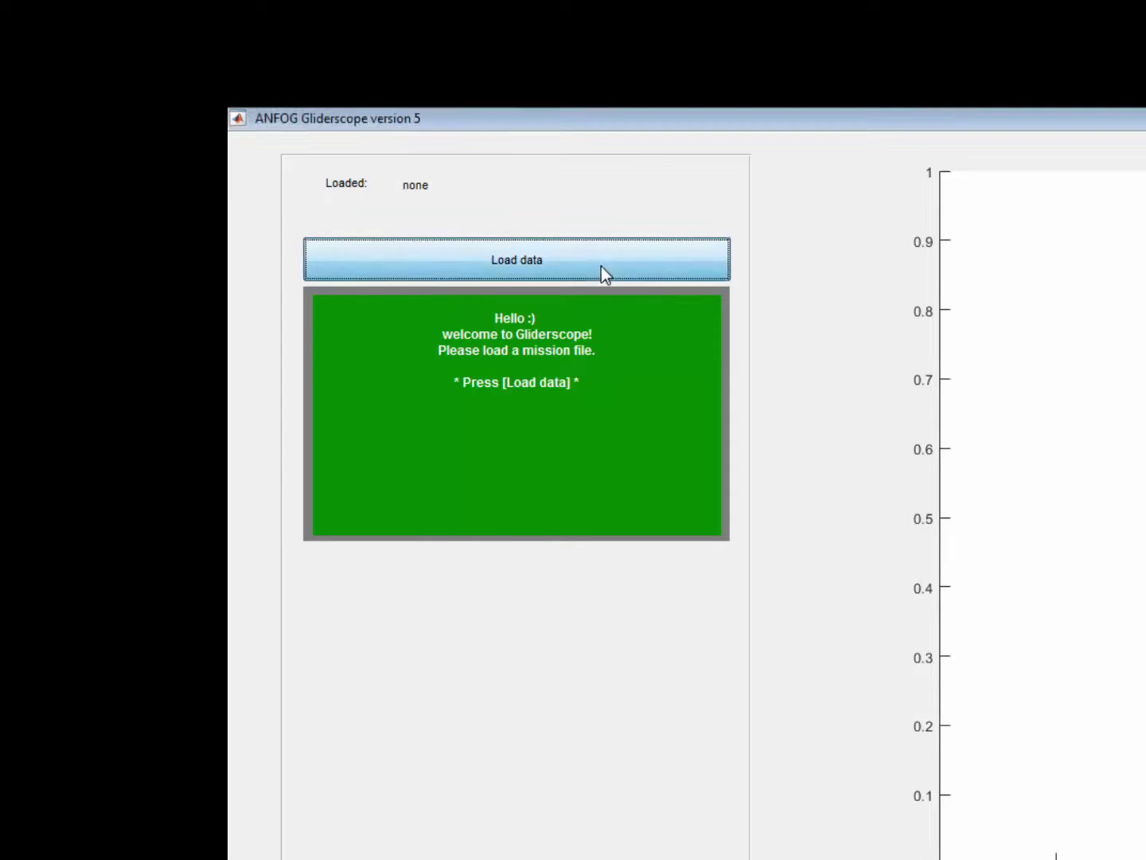
{"action": "left_click", "coordinate": [338, 279]}
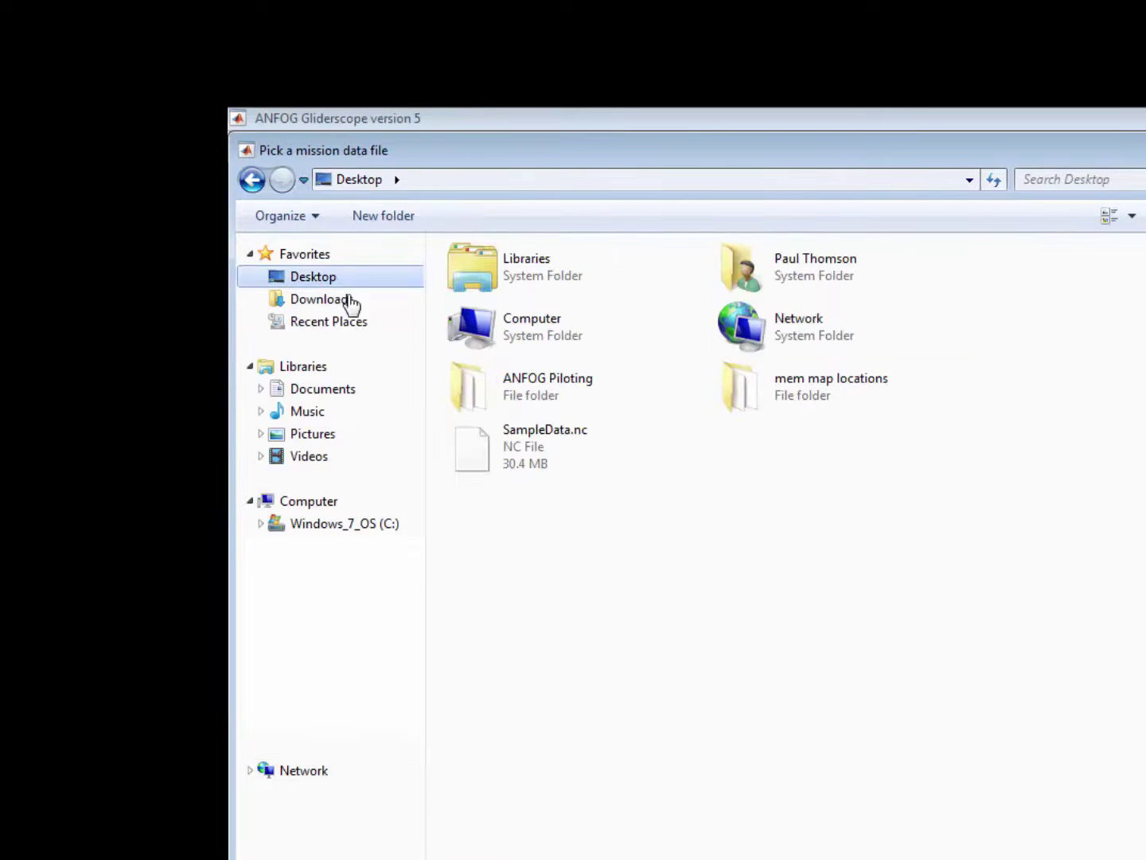
{"action": "double_click", "coordinate": [536, 444]}
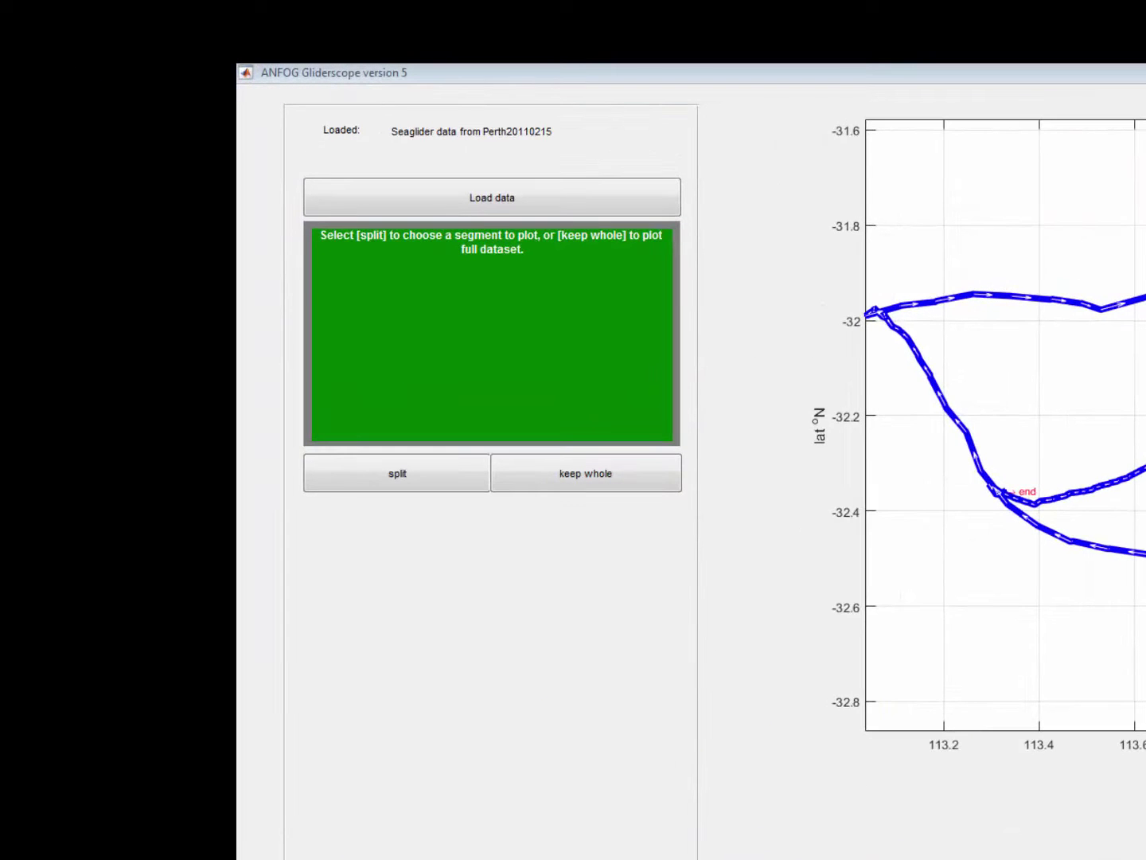
Step: Split off the flightpath segment from the start point to the western turn near 113.1°E, 32°S, and pass it to the plotter
{"action": "left_click", "coordinate": [363, 467]}
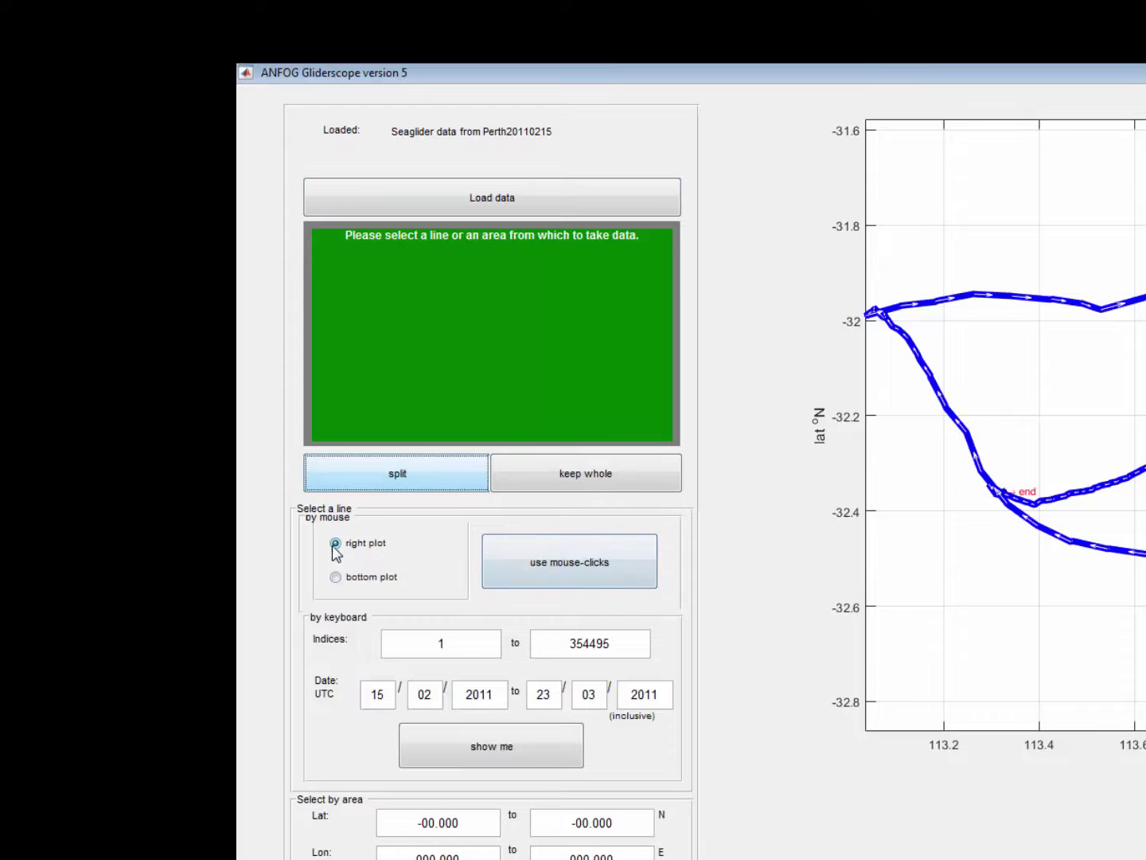
{"action": "left_click", "coordinate": [531, 583]}
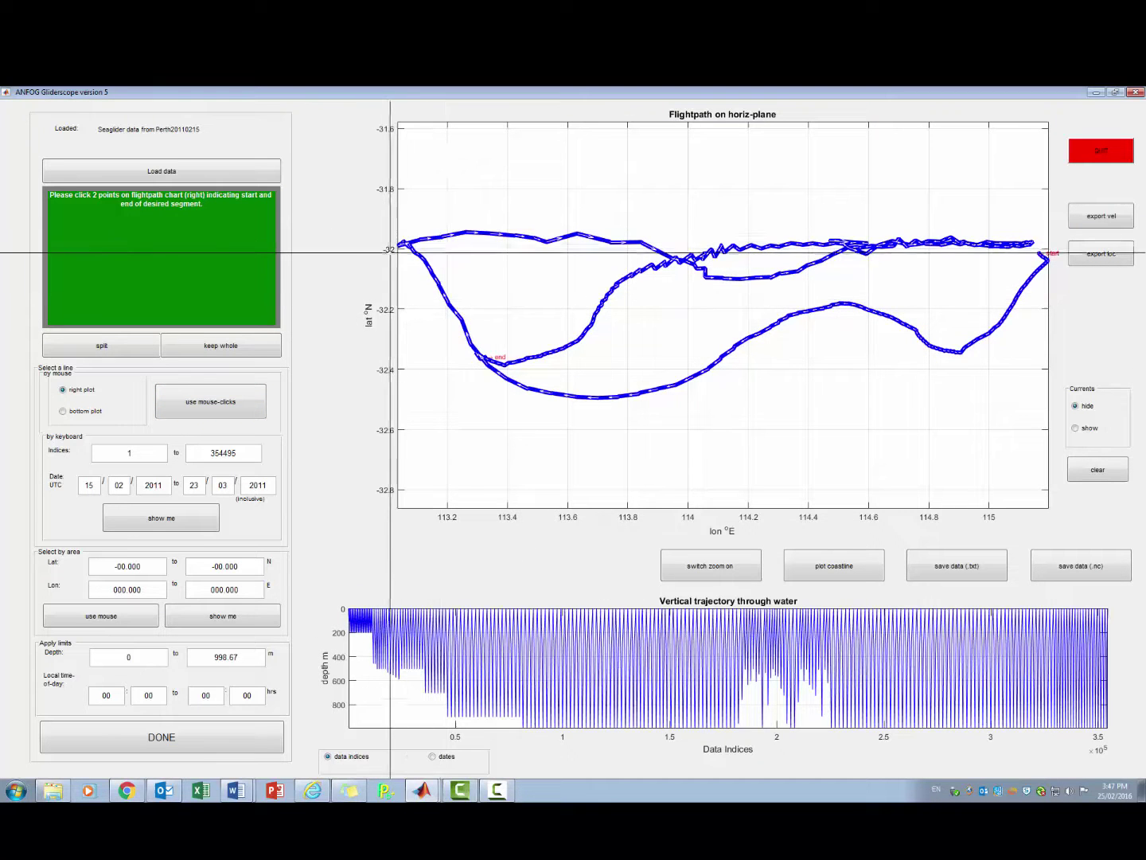
{"action": "left_click", "coordinate": [411, 247]}
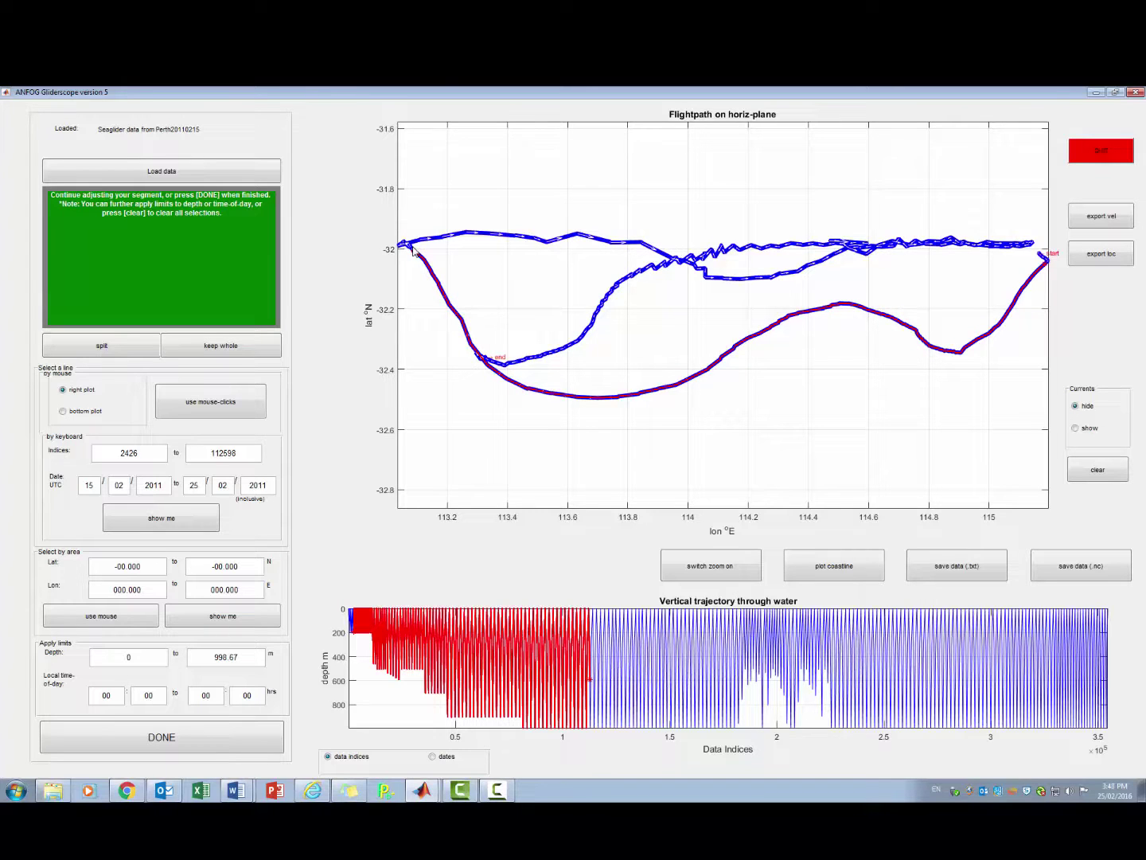
{"action": "left_click", "coordinate": [180, 735]}
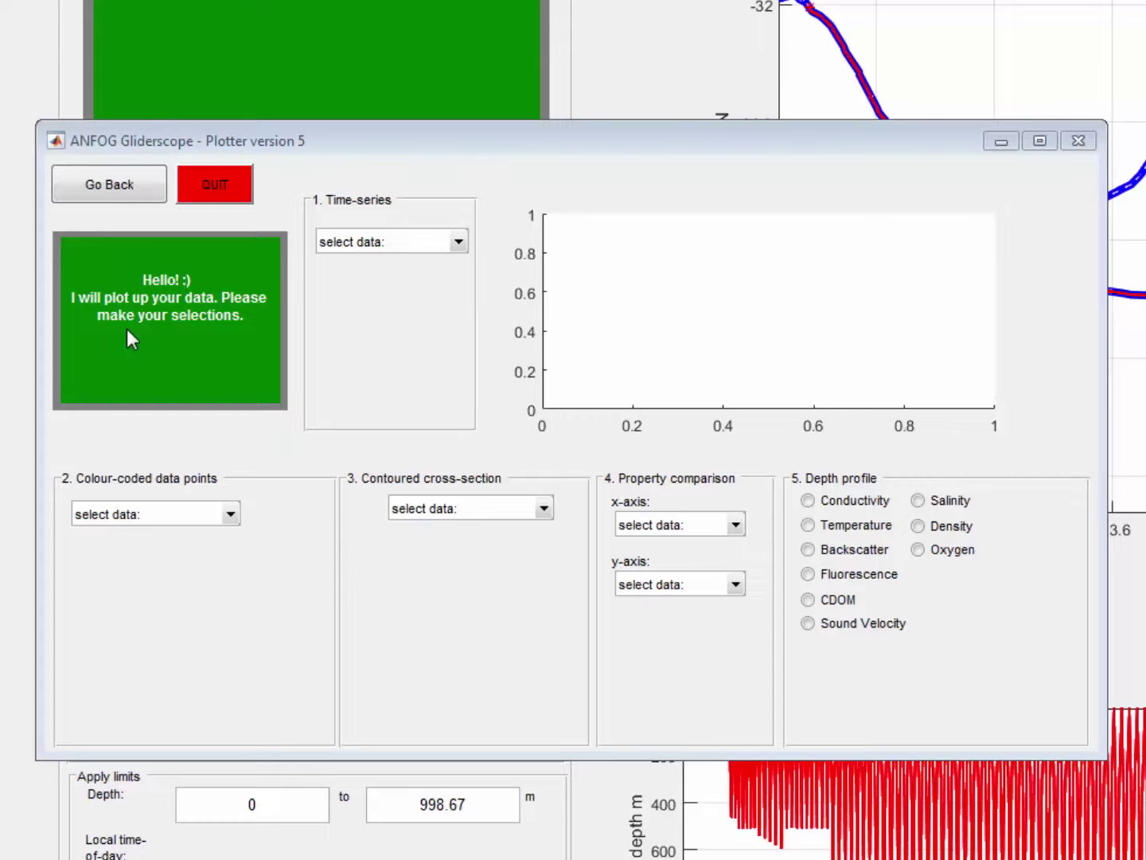
Step: Display the temperature time-series of the segment and plot it in a separate figure
{"action": "left_click", "coordinate": [452, 243]}
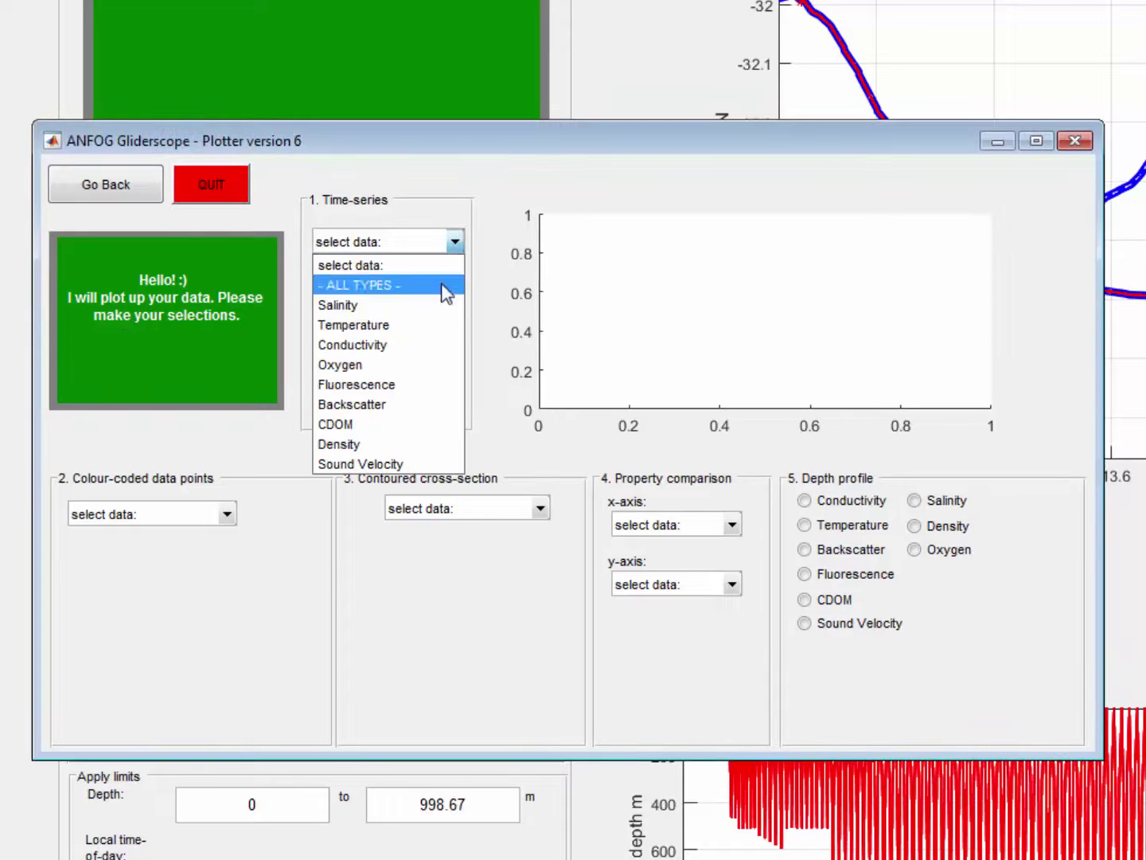
{"action": "left_click", "coordinate": [424, 317]}
{"action": "left_click", "coordinate": [422, 300]}
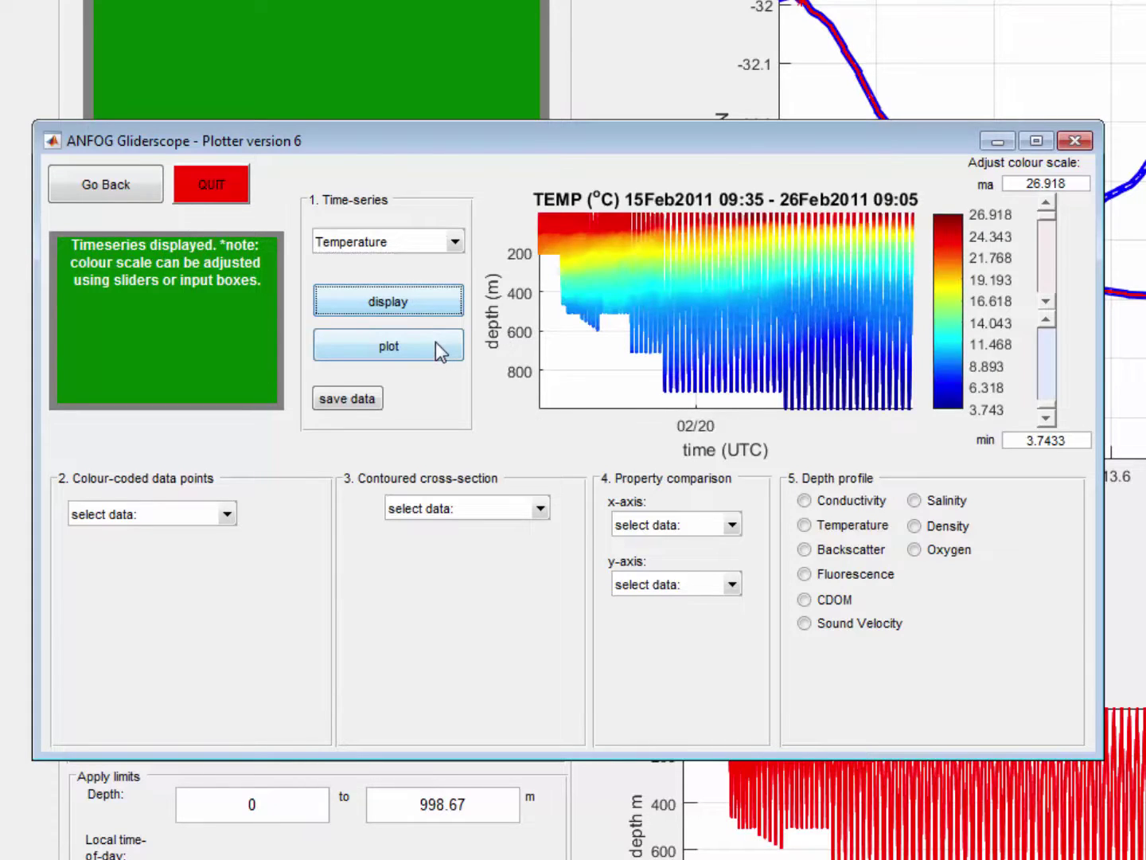
{"action": "left_click", "coordinate": [435, 341]}
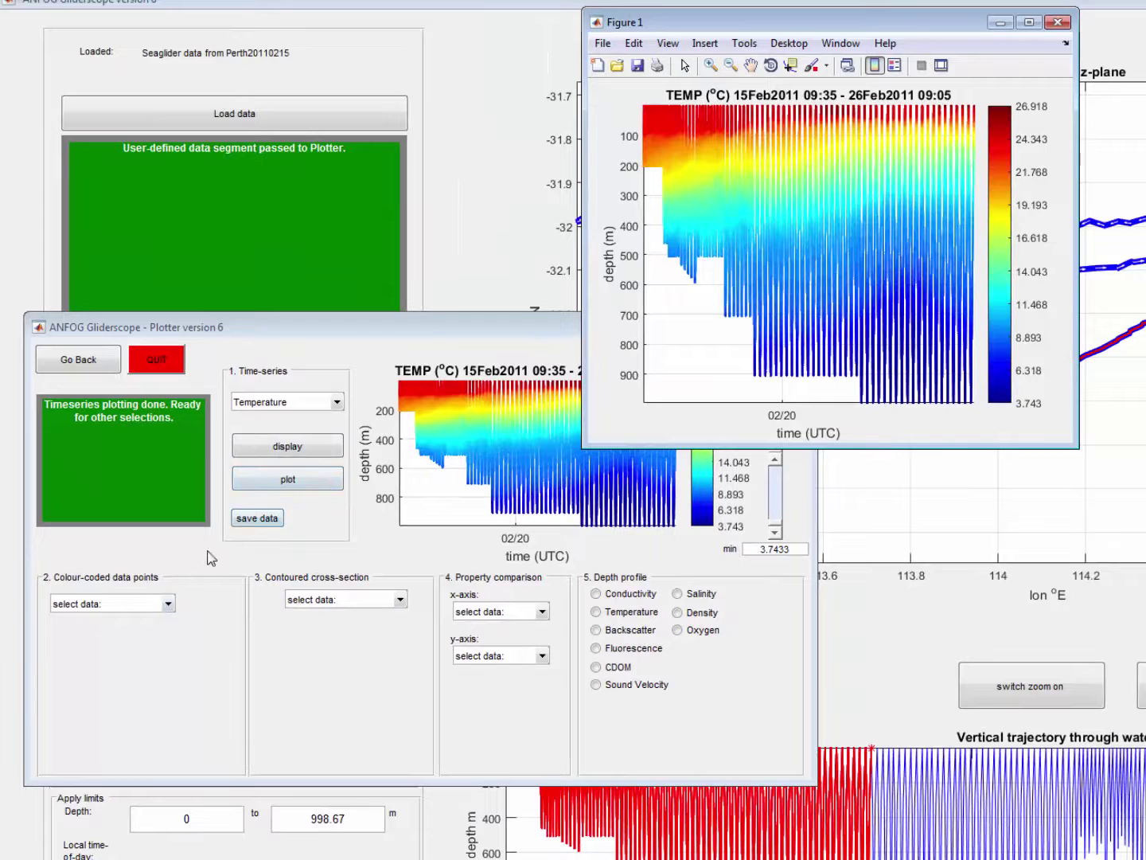
Step: Display the salinity time-series of the segment and plot it in its own figure
{"action": "left_click", "coordinate": [338, 402]}
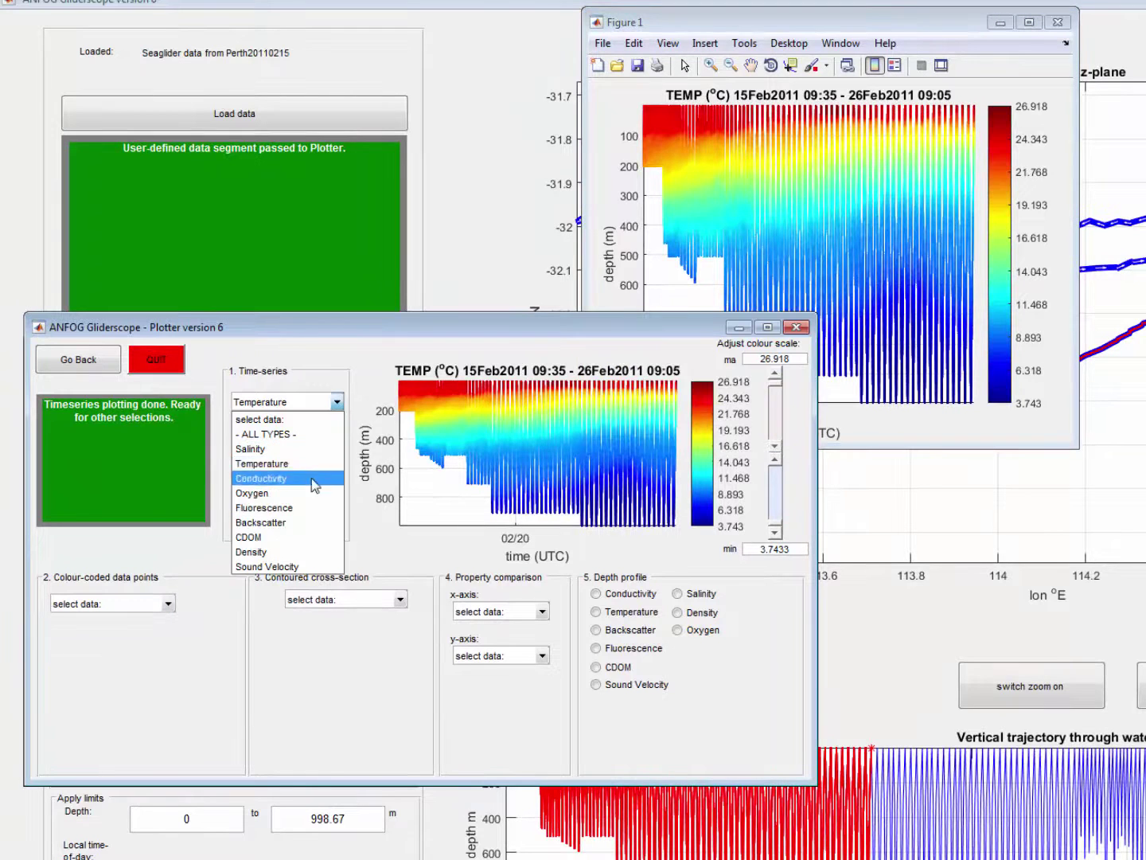
{"action": "left_click", "coordinate": [297, 448]}
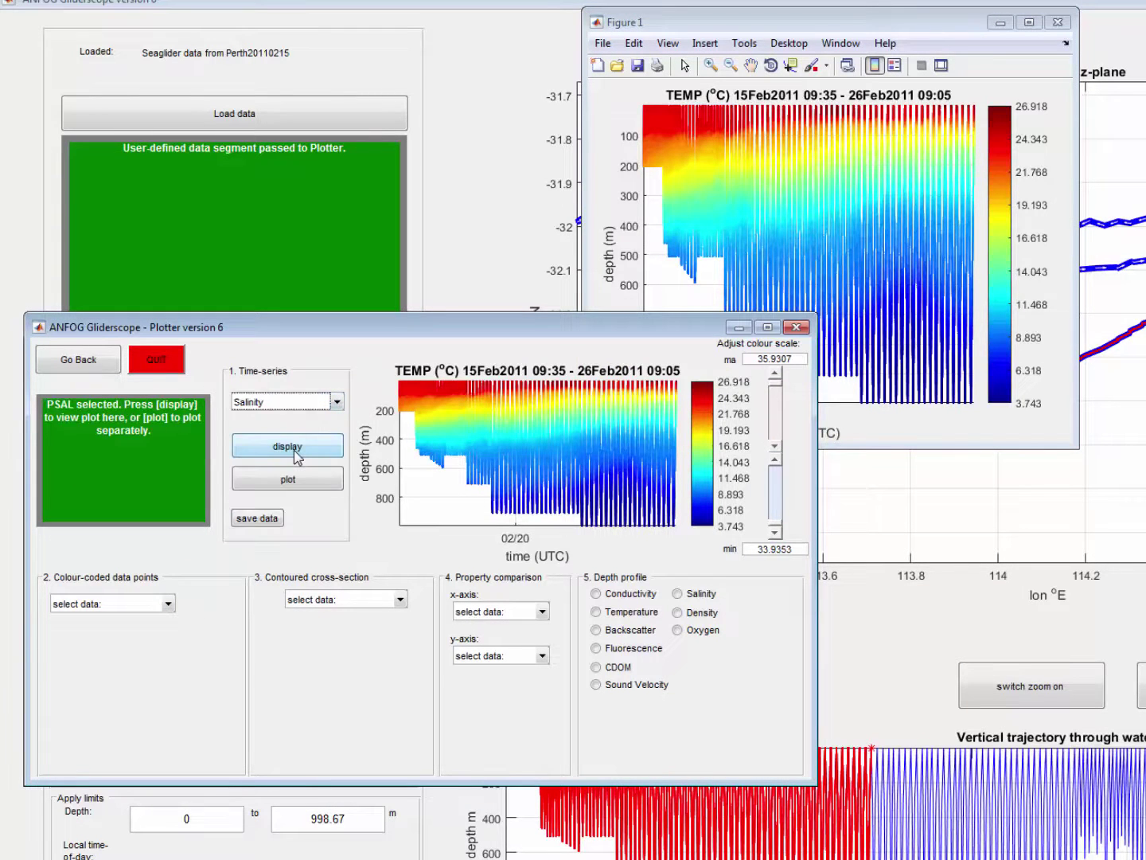
{"action": "left_click", "coordinate": [291, 448]}
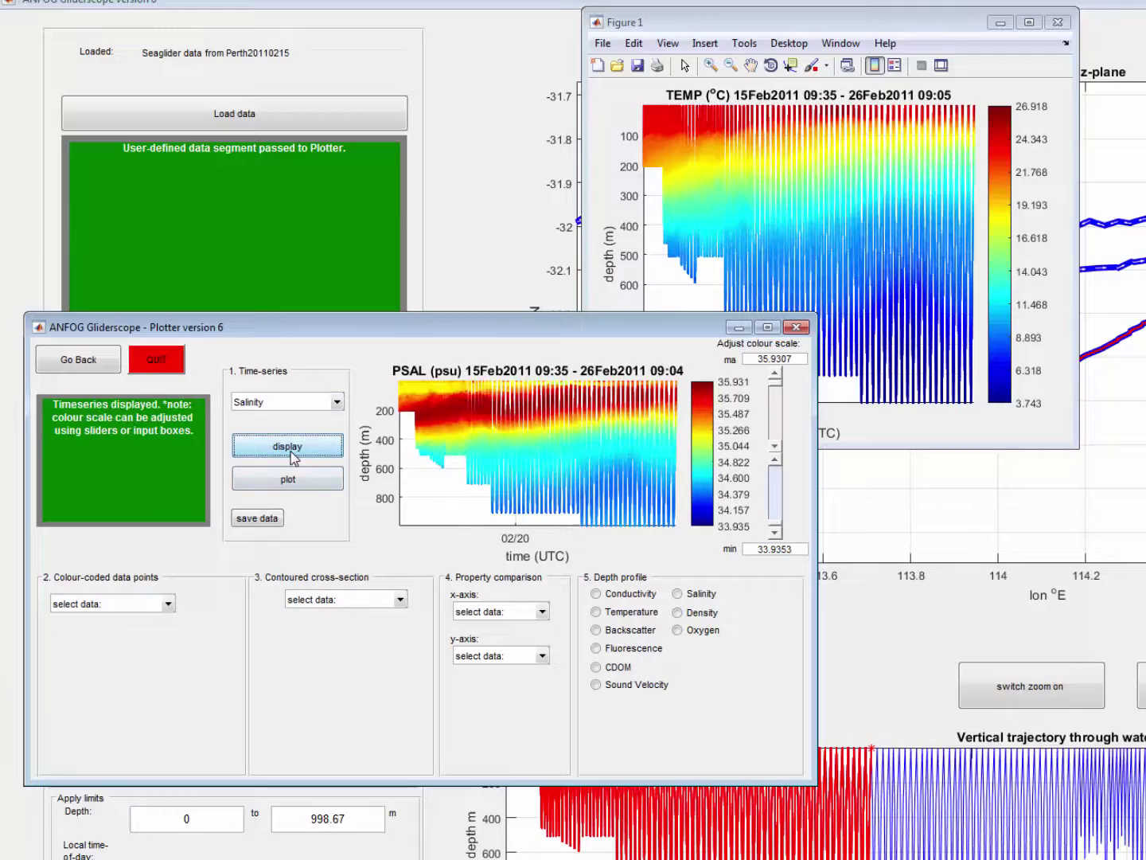
{"action": "left_click", "coordinate": [291, 478]}
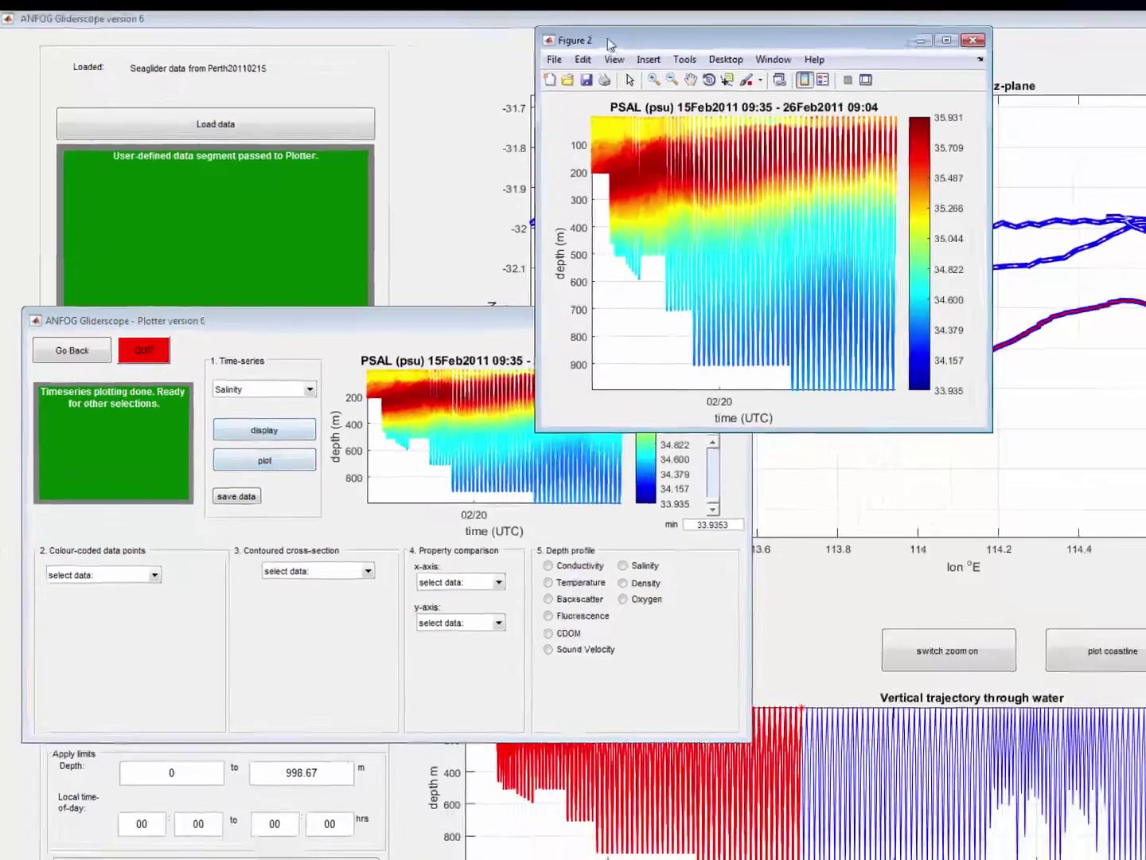
Step: Place the salinity figure beside the temperature figure for comparison, and close both figures
{"action": "left_click_drag", "start_coordinate": [626, 41], "coordinate": [826, 92]}
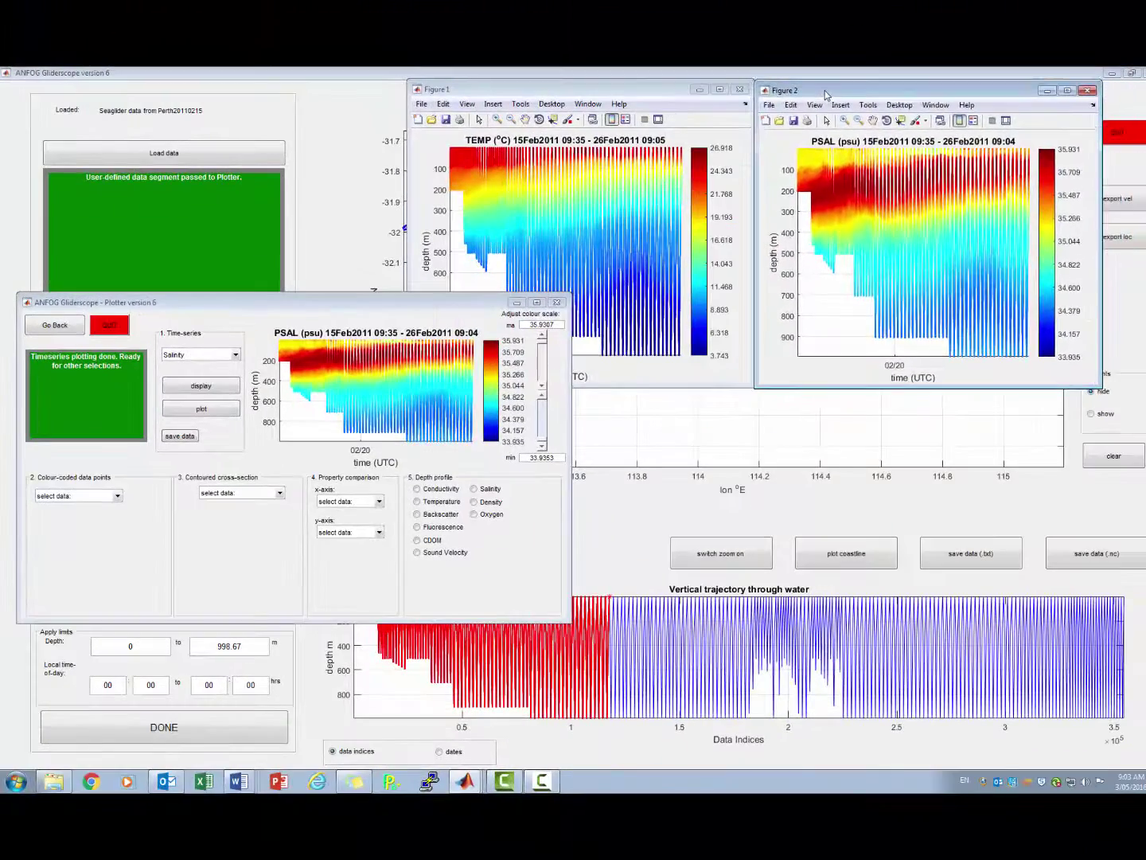
{"action": "left_click", "coordinate": [703, 369]}
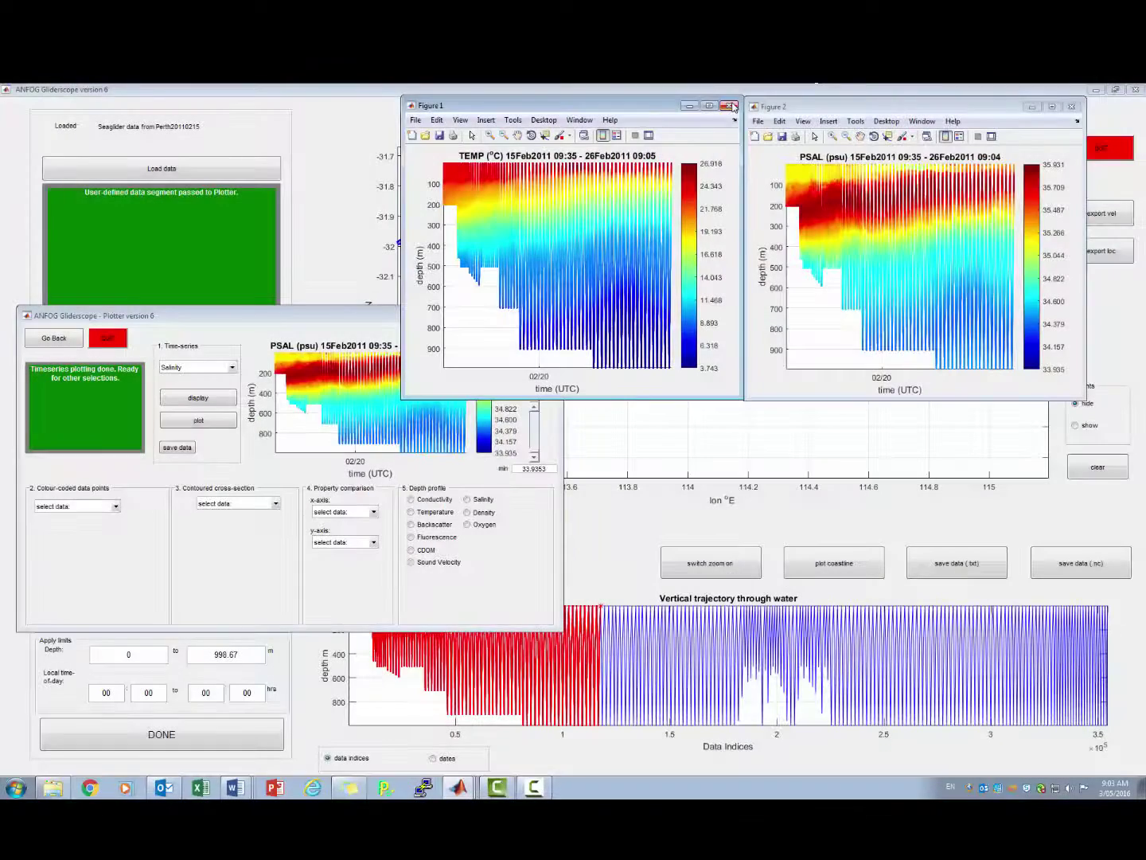
{"action": "left_click", "coordinate": [741, 90]}
{"action": "left_click", "coordinate": [1073, 106]}
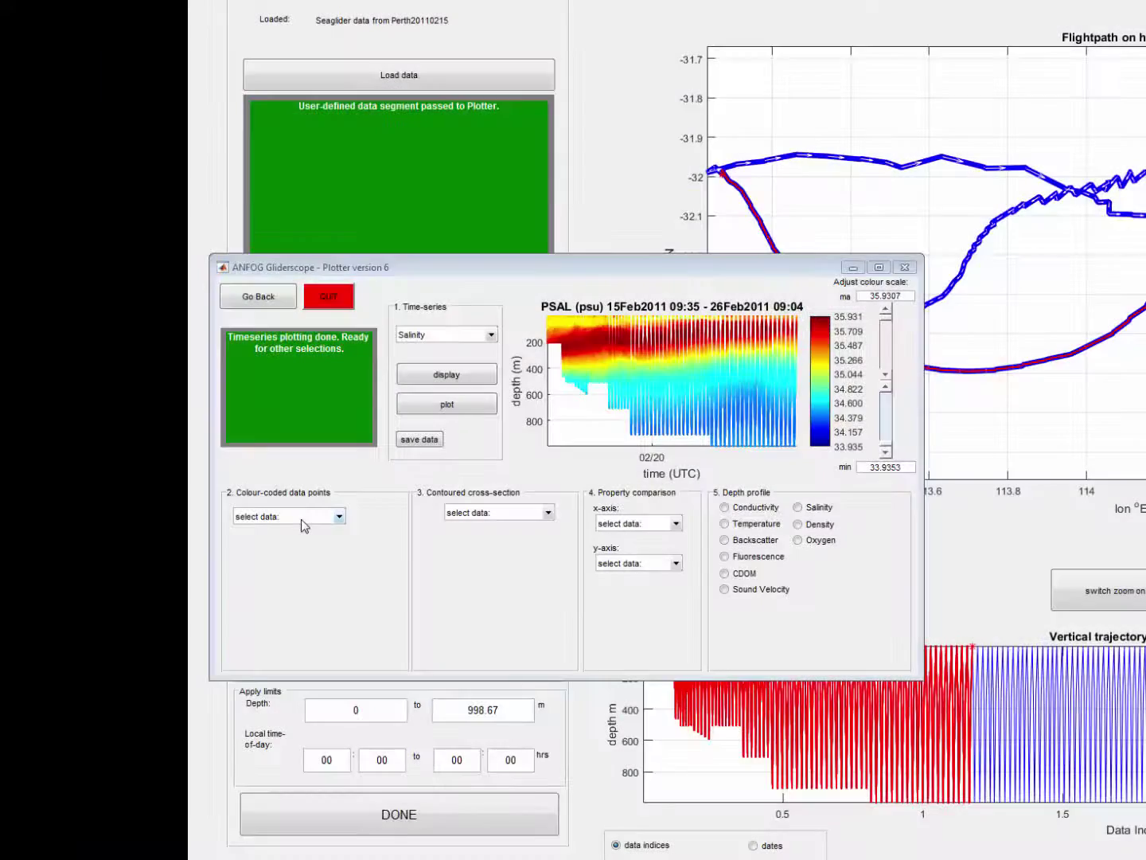
Step: Display temperature as colour-coded data points in 2-D view and plot them in a separate figure
{"action": "left_click", "coordinate": [340, 518]}
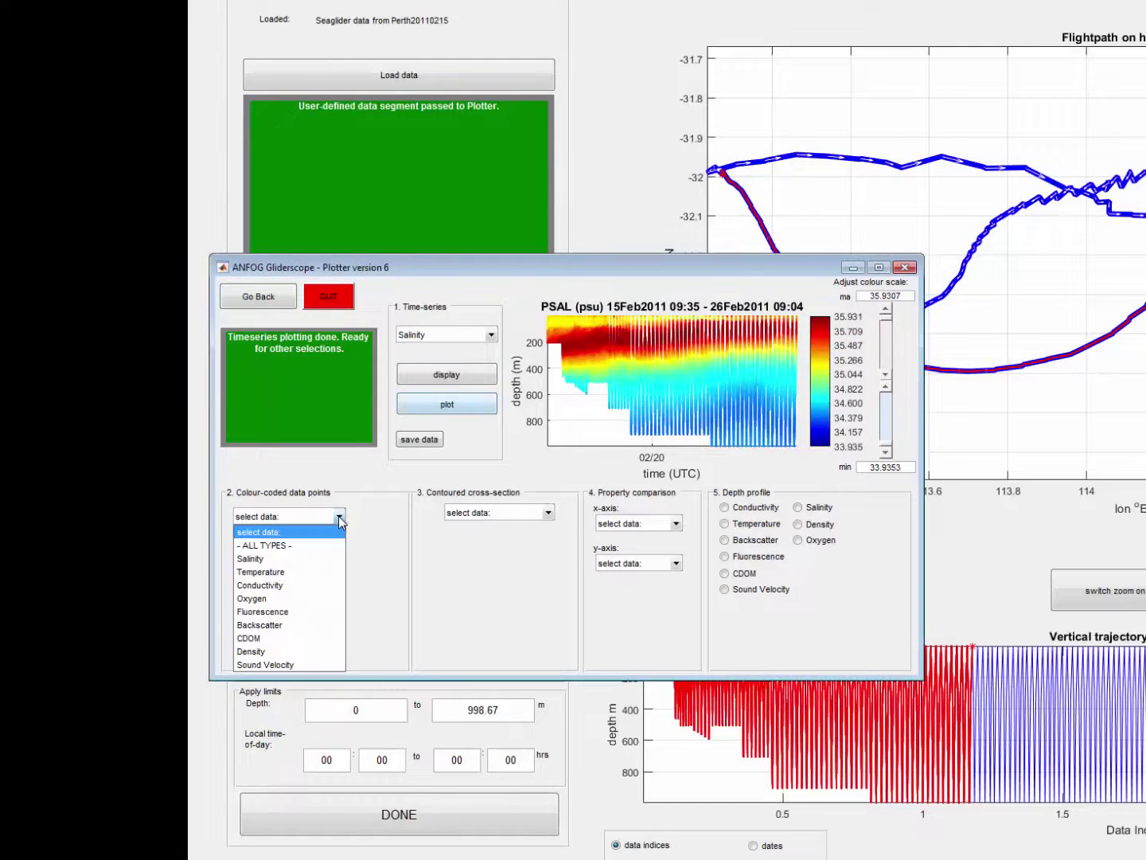
{"action": "left_click", "coordinate": [312, 572]}
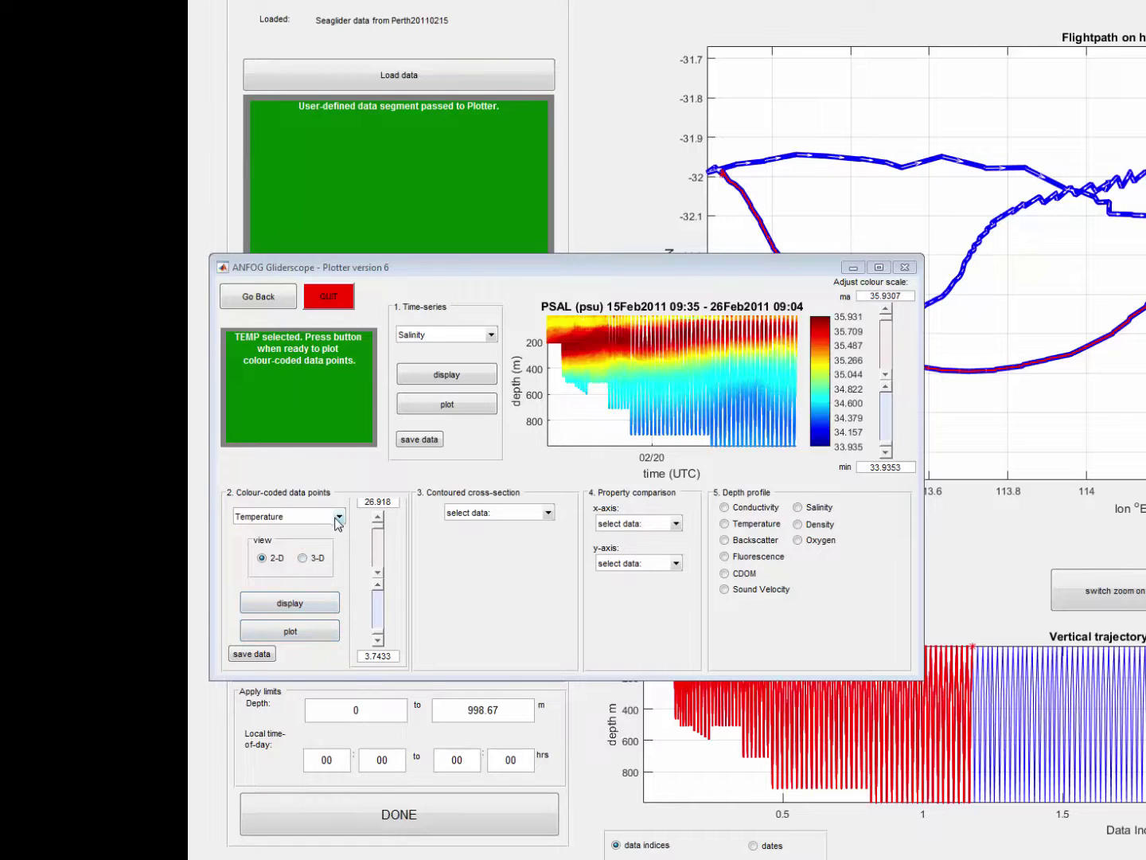
{"action": "left_click", "coordinate": [299, 608]}
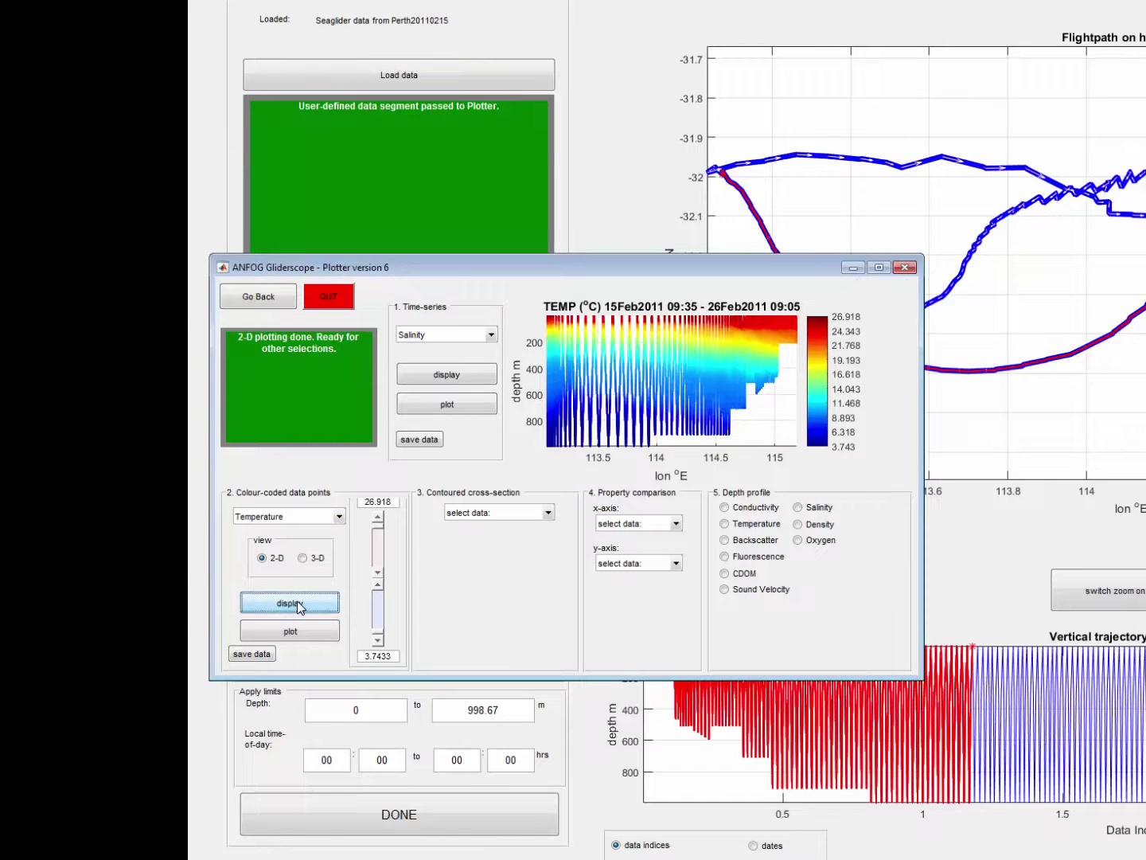
{"action": "left_click", "coordinate": [305, 630]}
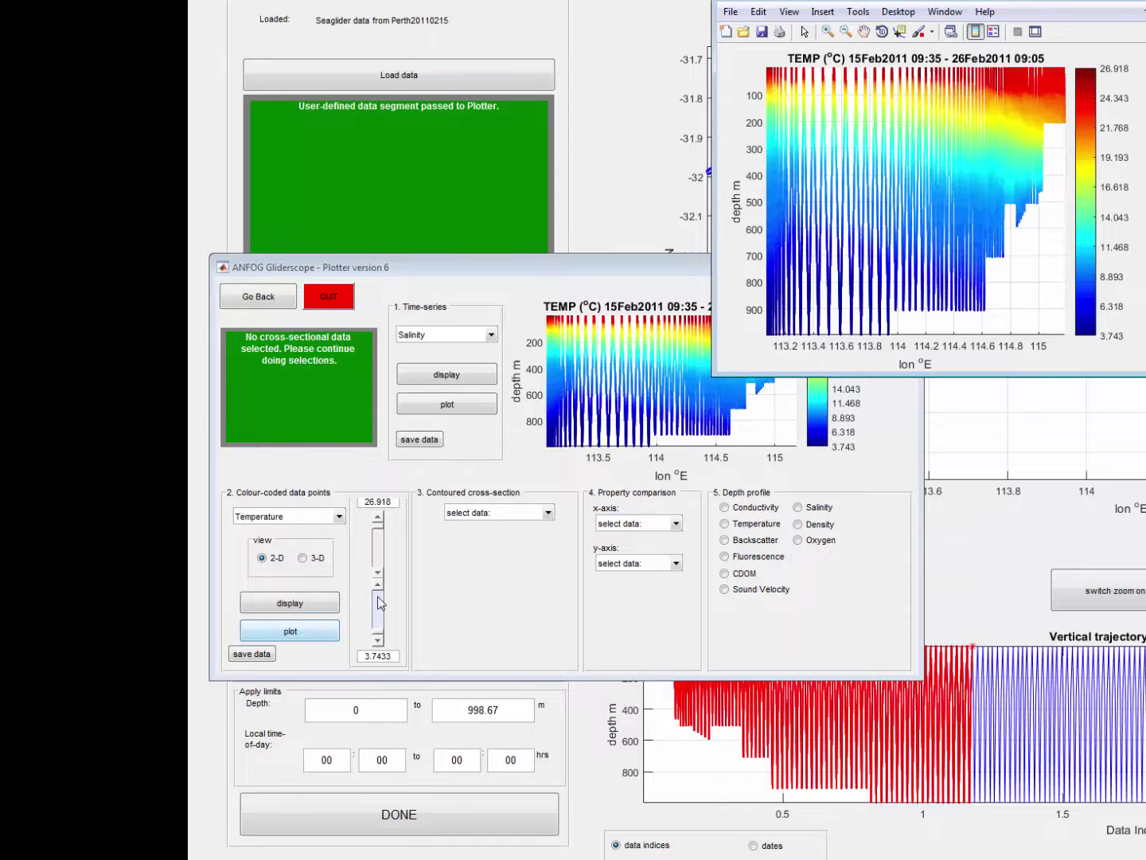
Step: Display the contoured temperature cross-section with the default contour lines and colour bar, and plot it in a separate figure
{"action": "left_click", "coordinate": [548, 514]}
{"action": "left_click", "coordinate": [541, 569]}
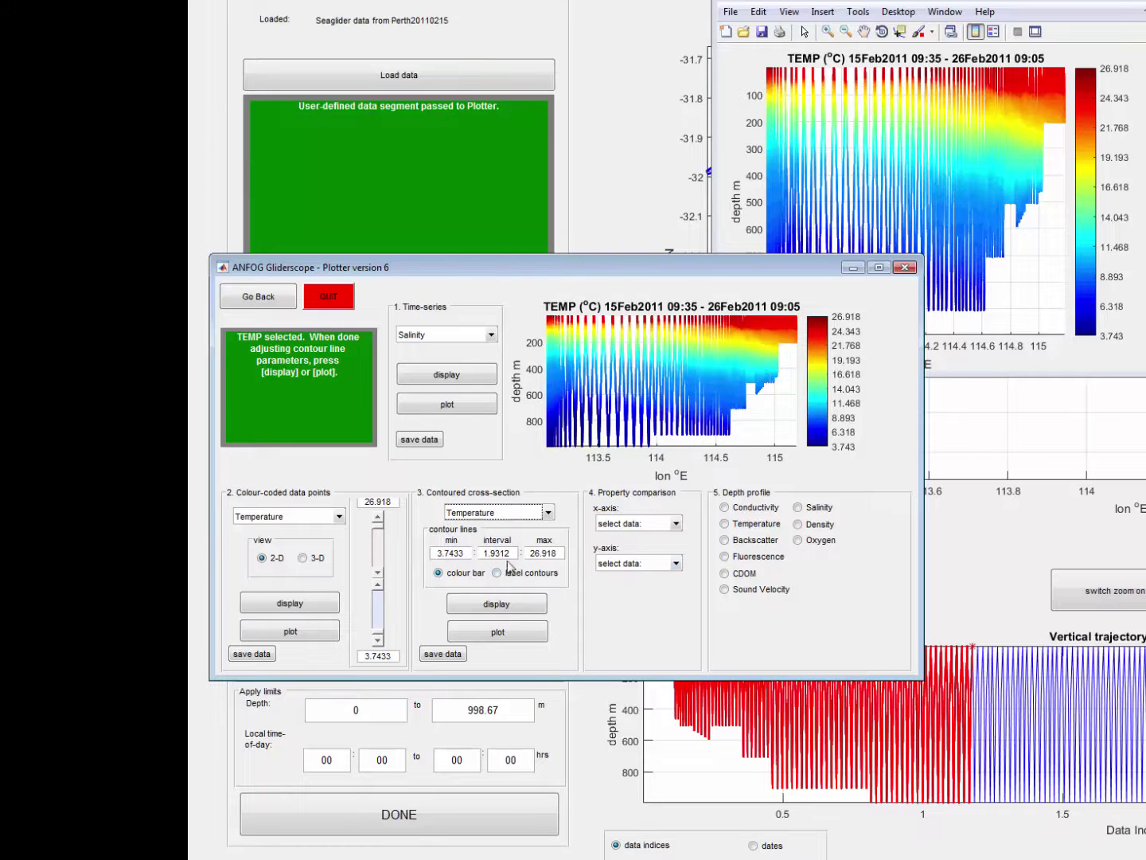
{"action": "left_click", "coordinate": [512, 605]}
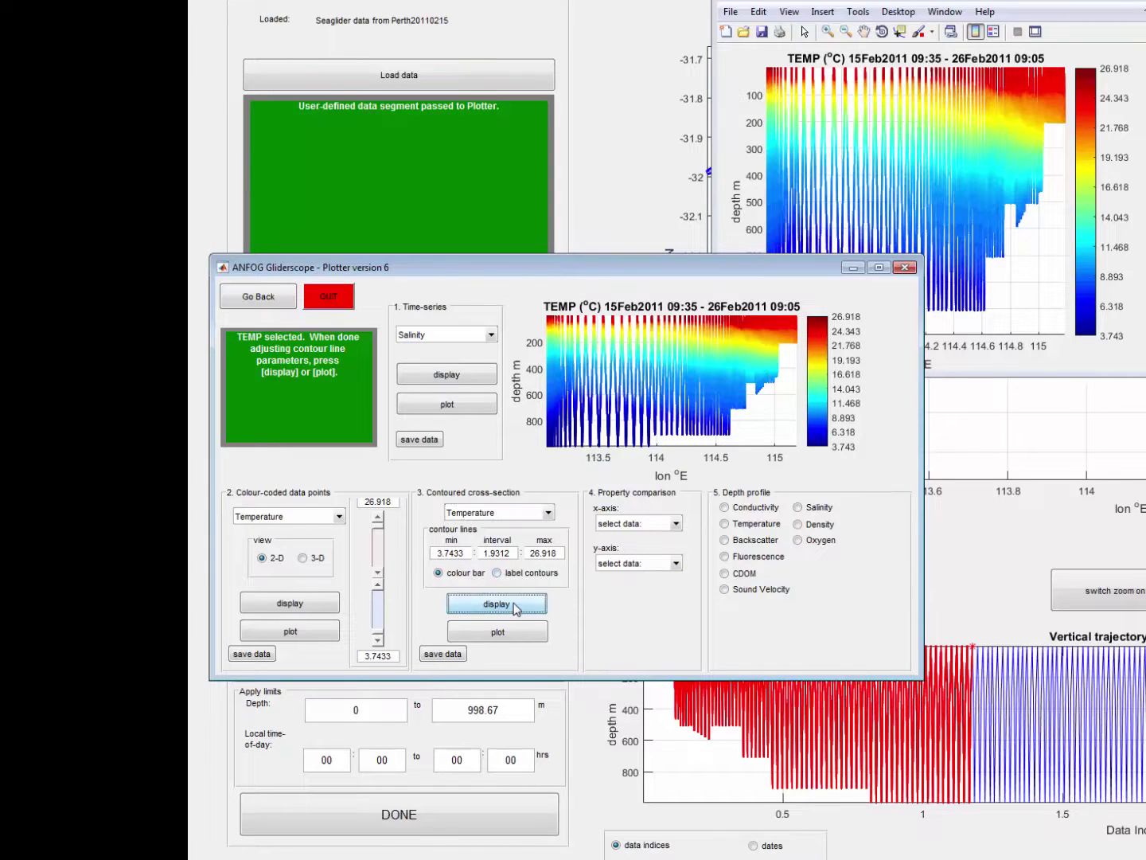
{"action": "left_click", "coordinate": [517, 631]}
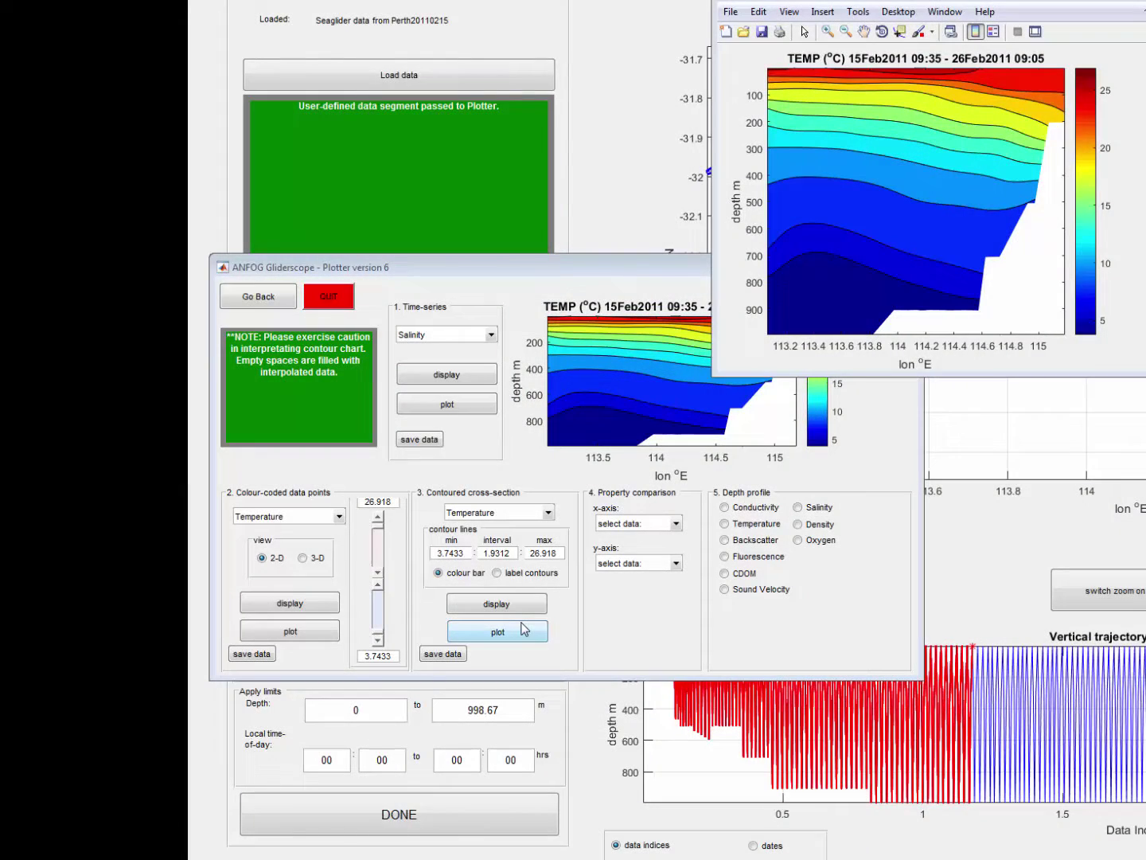
Step: Plot a property comparison with salinity on the x-axis and temperature on the y-axis
{"action": "left_click", "coordinate": [677, 526]}
{"action": "left_click", "coordinate": [636, 553]}
{"action": "left_click", "coordinate": [673, 565]}
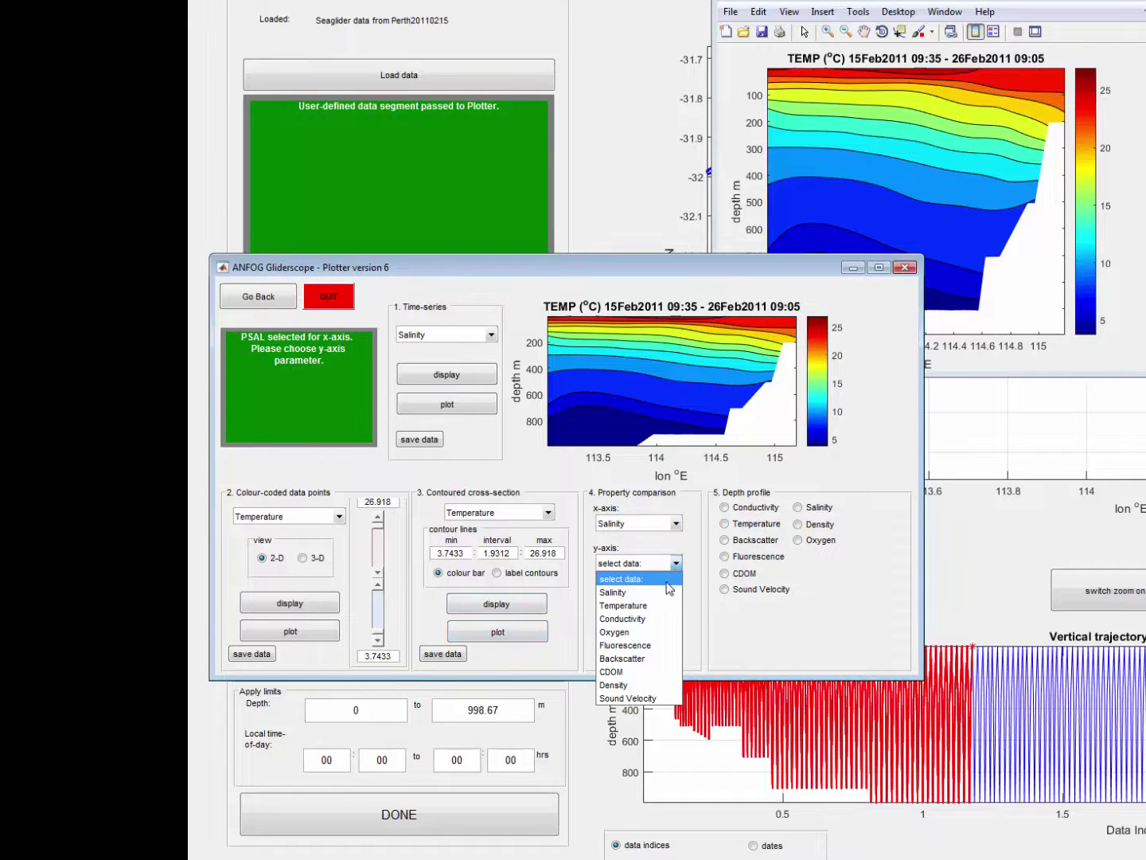
{"action": "left_click", "coordinate": [669, 606]}
{"action": "left_click", "coordinate": [665, 630]}
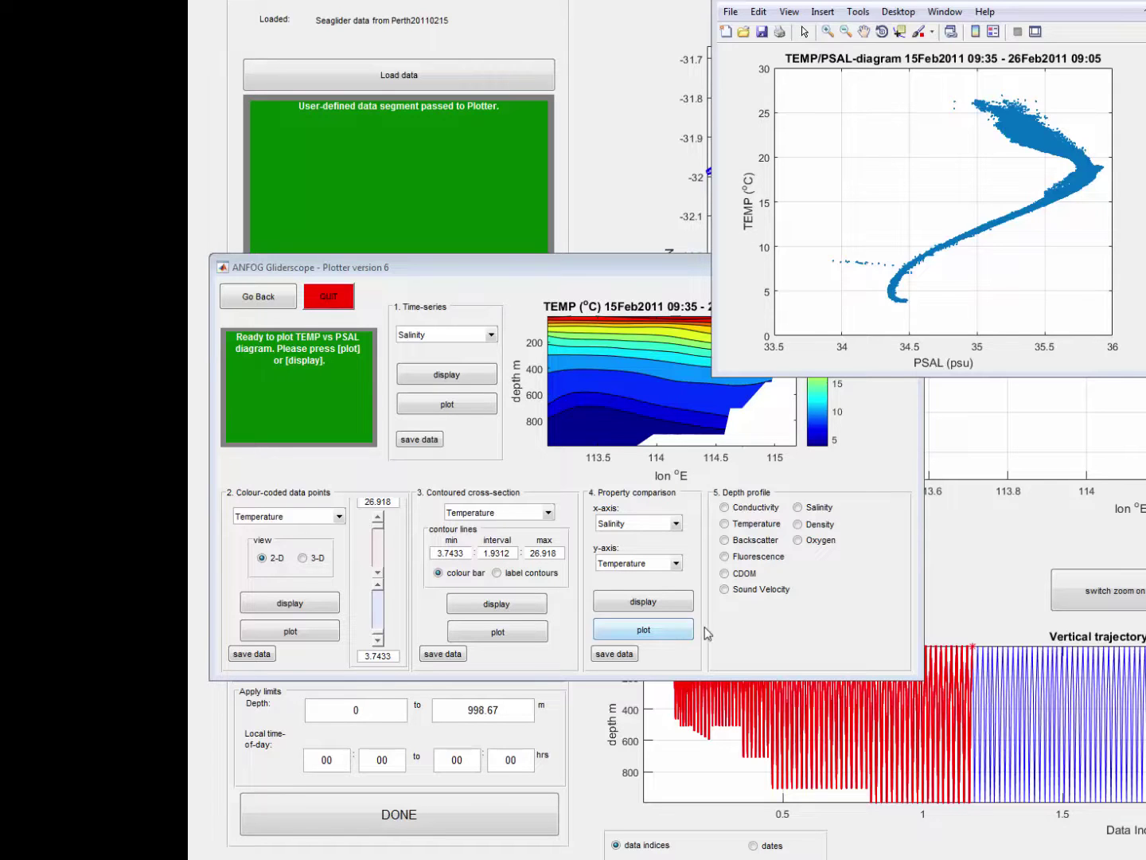
Step: Plot a combined depth profile of temperature and fluorescence
{"action": "left_click", "coordinate": [725, 525]}
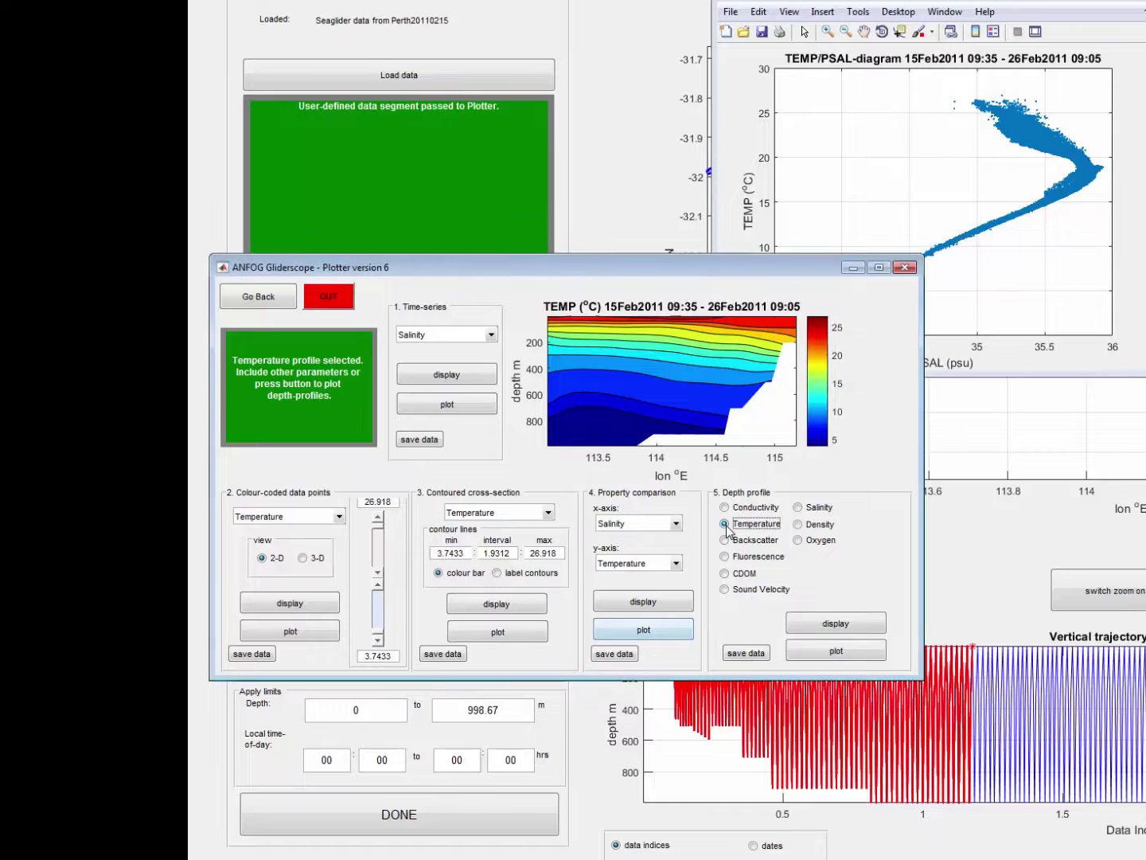
{"action": "left_click", "coordinate": [724, 557]}
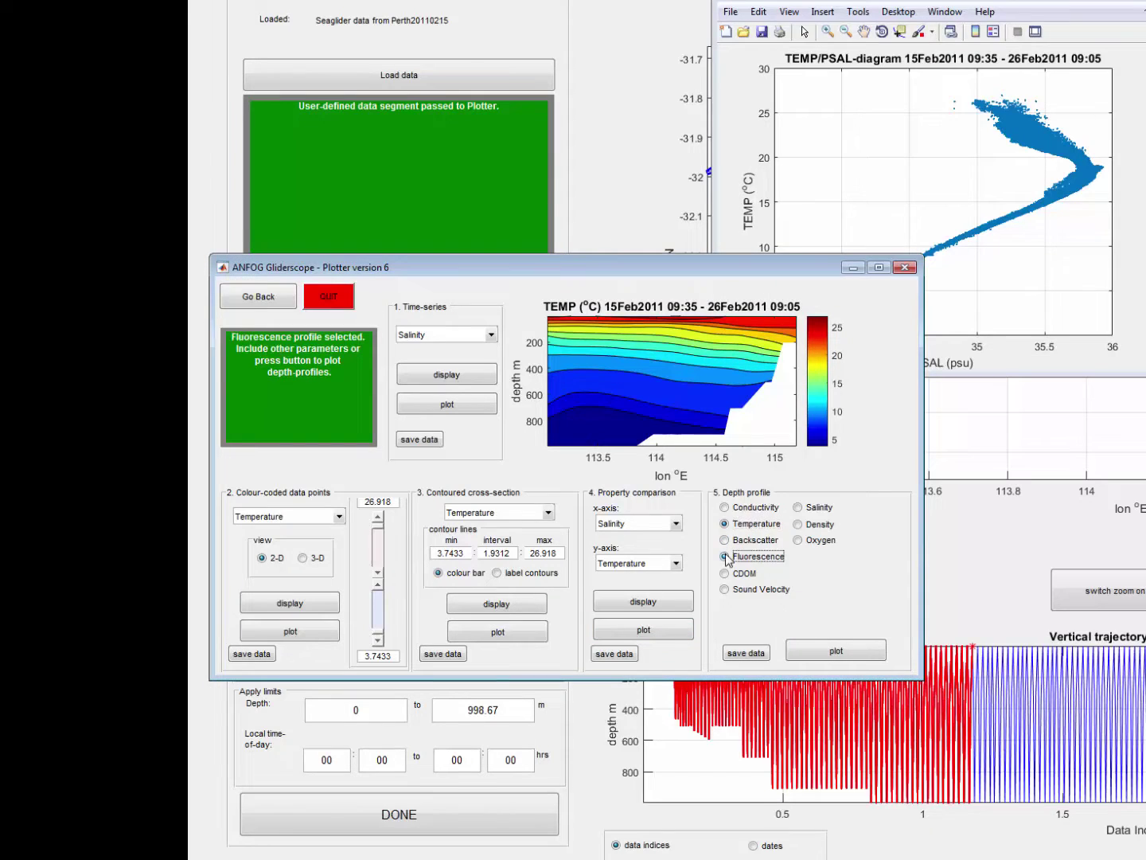
{"action": "left_click", "coordinate": [836, 651]}
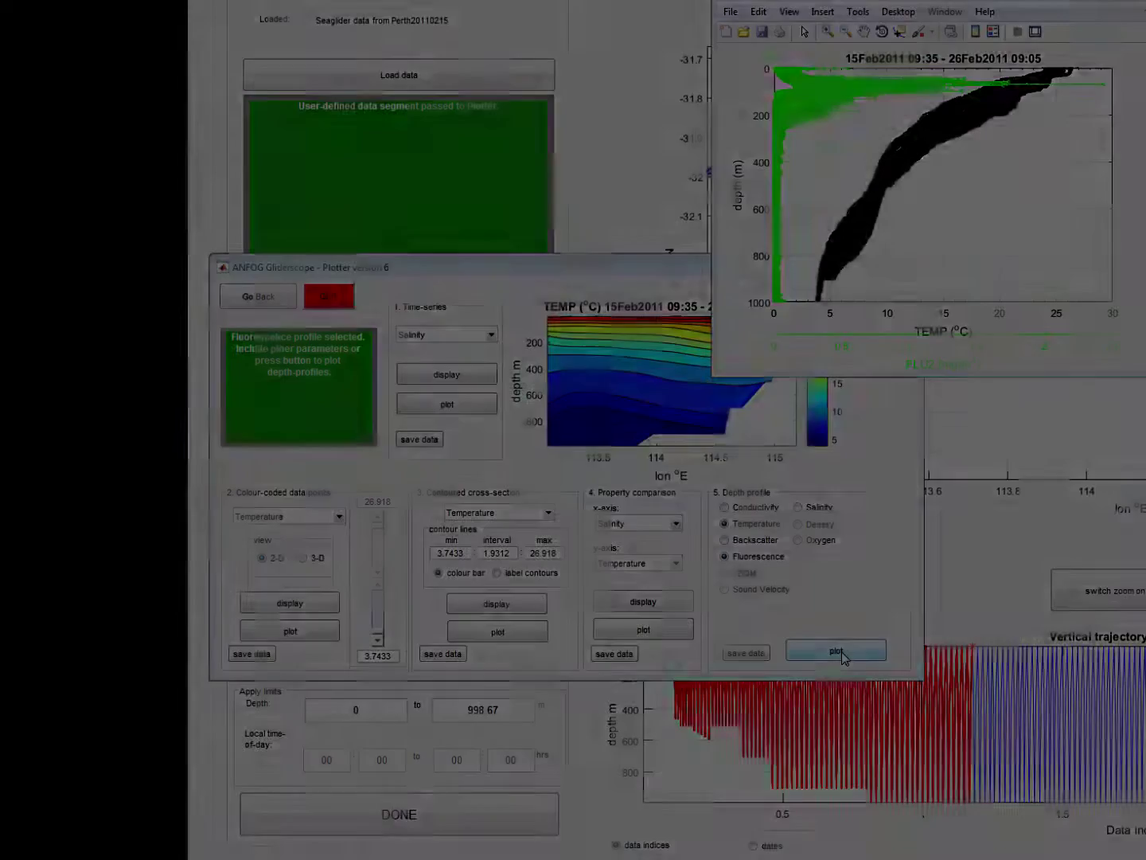